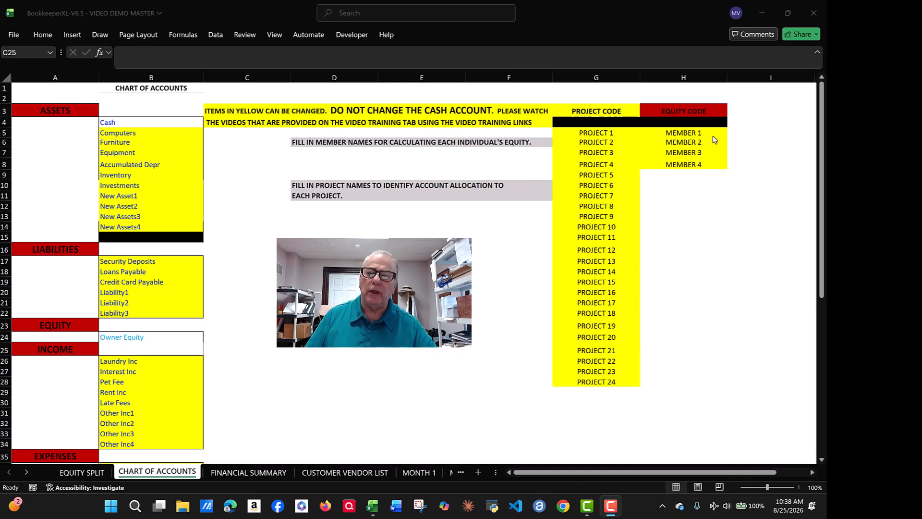
Step: Overwrite MEMBER 1 and MEMBER 2 in H5:H6 with the two members' first names
left_click(681, 133)
left_click(682, 132)
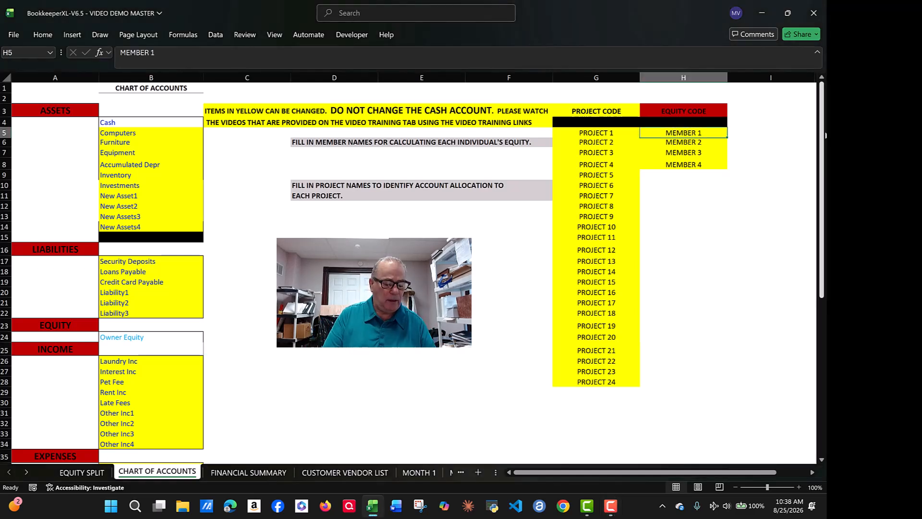
type("JOE")
left_click(692, 141)
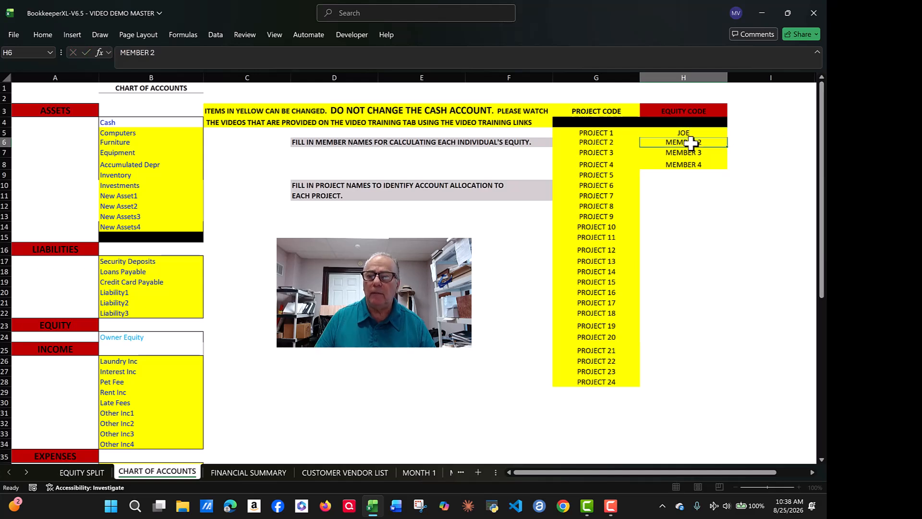
type("PETE")
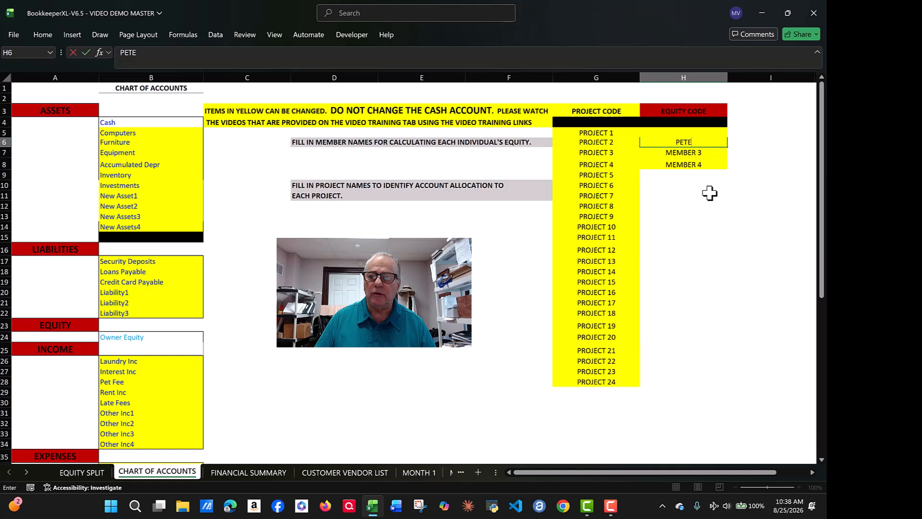
left_click(685, 184)
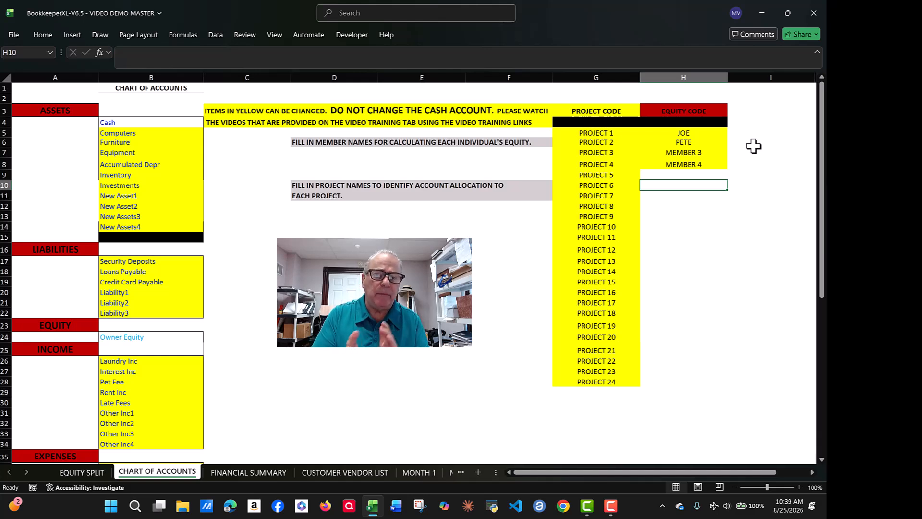
Step: Replace PROJECT 1 in cell G5 with ADMINISTRATIVE
left_click(595, 133)
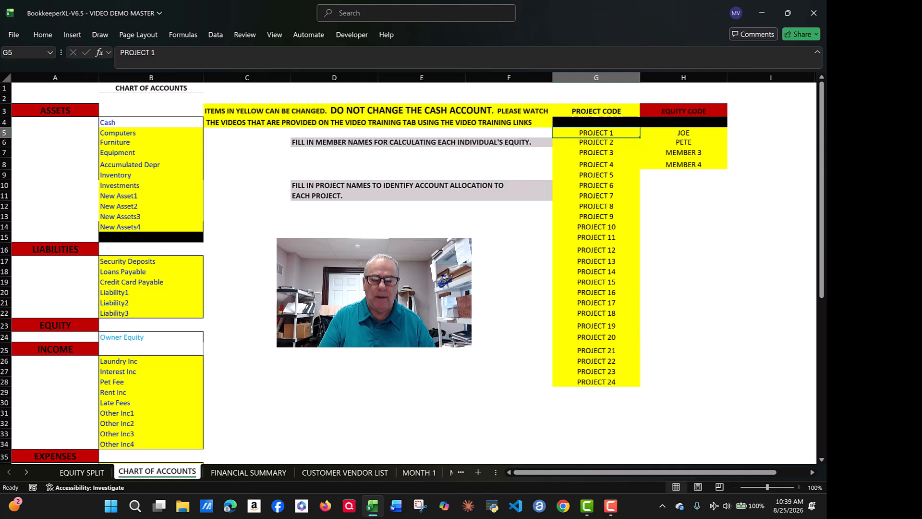
type("ADMINISTRATIVE")
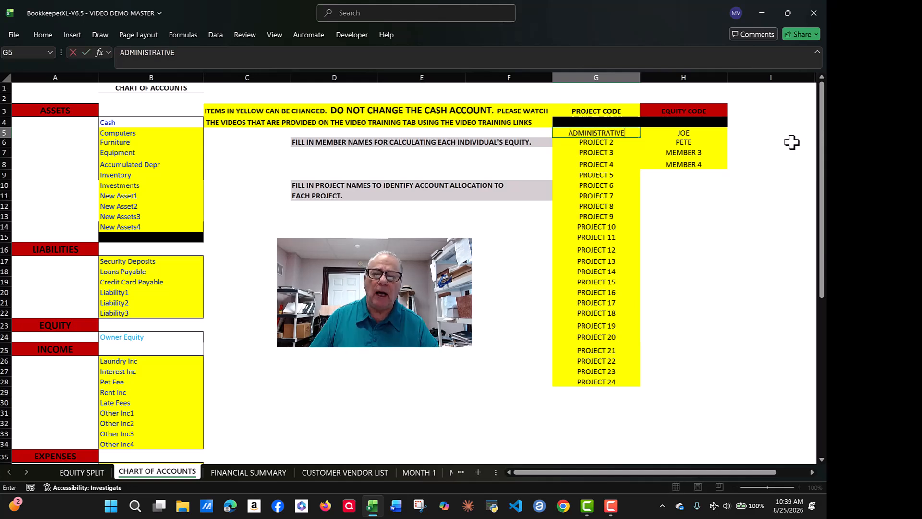
left_click(620, 143)
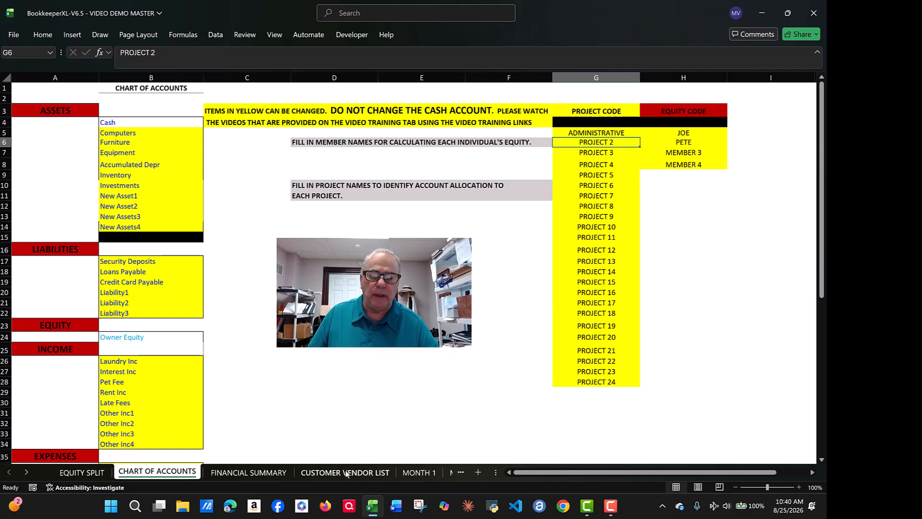
Step: Glance at the EQUITY SPLIT sheet, then switch to the MONTH 1 register
left_click(84, 474)
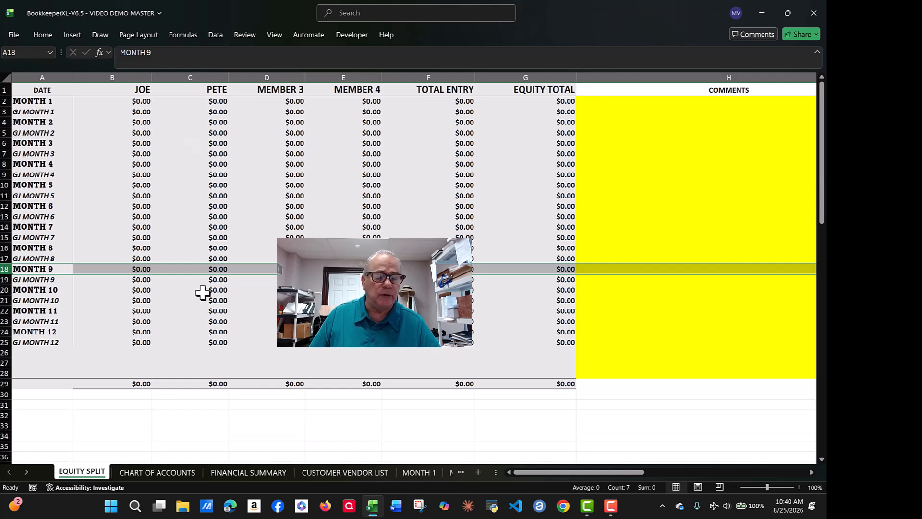
left_click(420, 472)
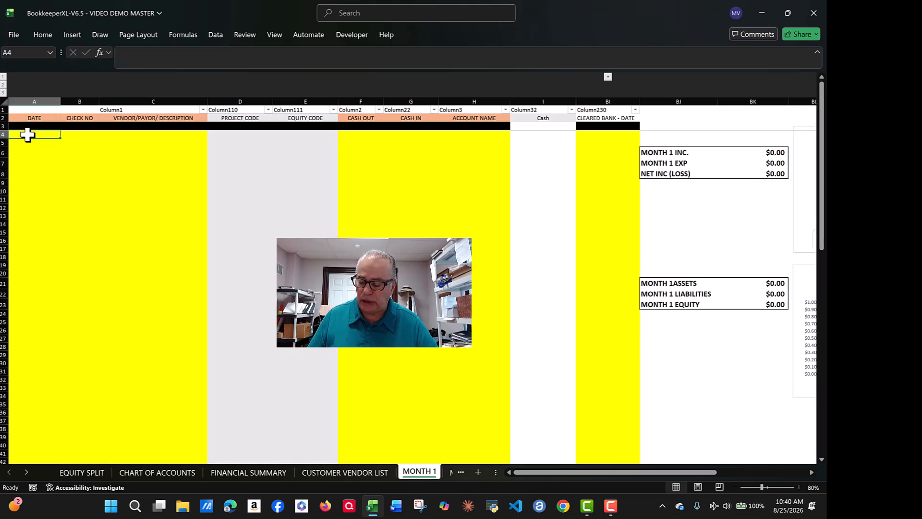
Step: Start a 1/2/2026 deposit row with check number DEP and project ADMINISTRATIVE
type("1/2/2026")
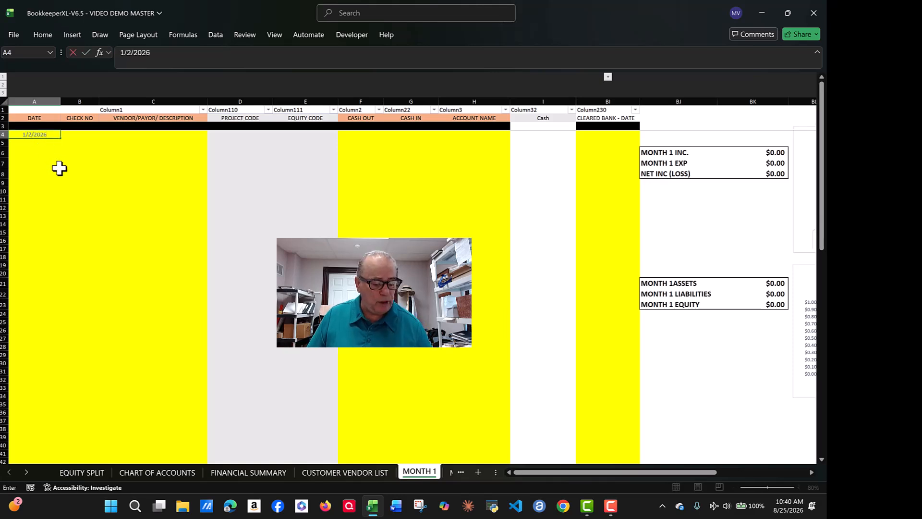
key("Tab")
type("DEP")
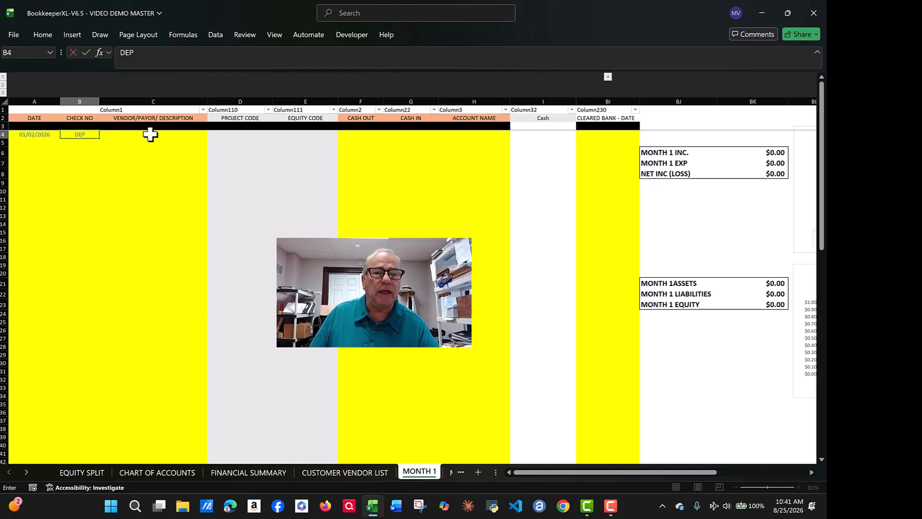
left_click(226, 134)
left_click(277, 134)
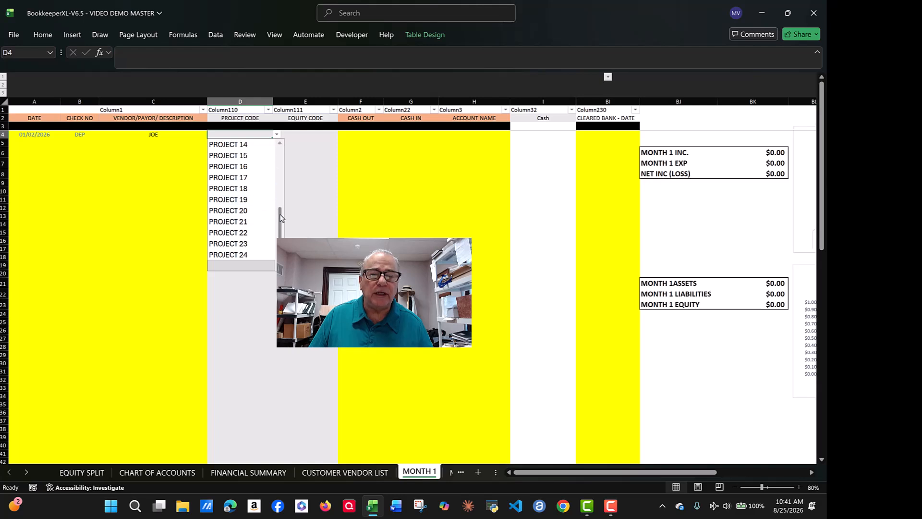
left_click_drag(280, 220, 281, 163)
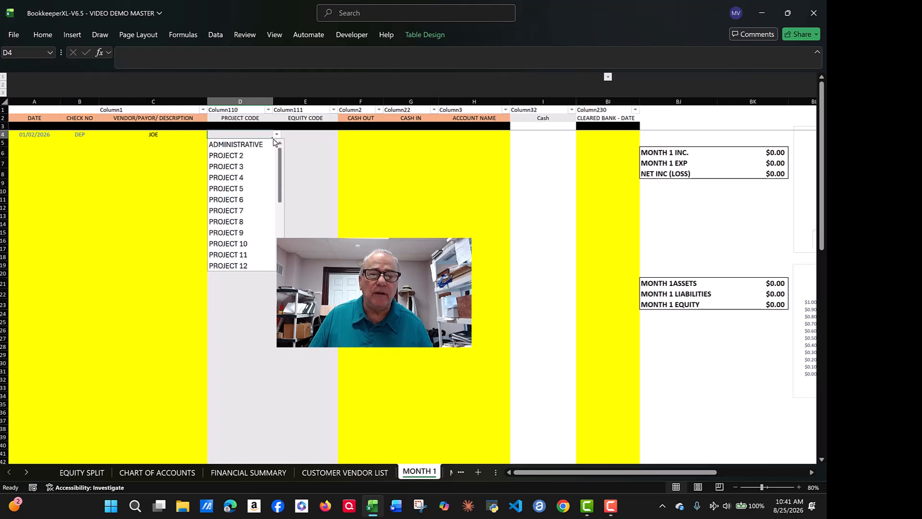
left_click(235, 144)
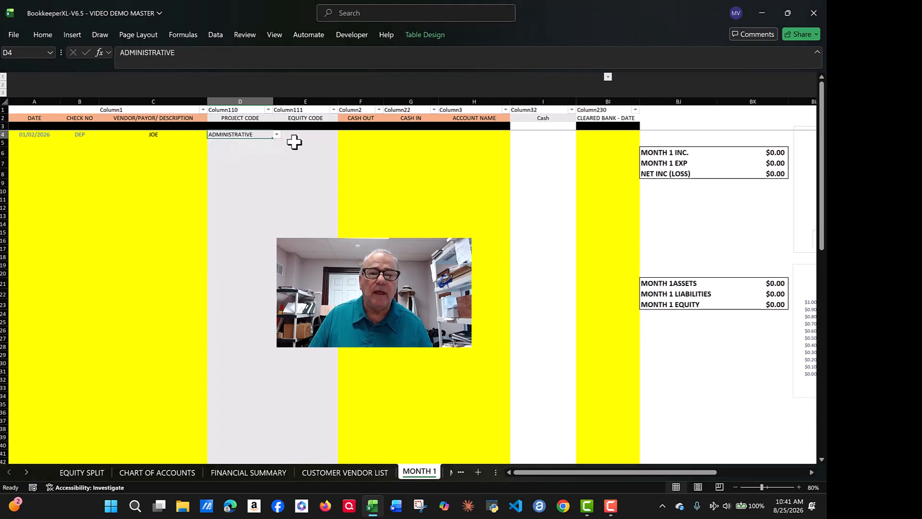
Step: Credit the deposit to the first member with a $10,000.00 cash-in amount
left_click(313, 137)
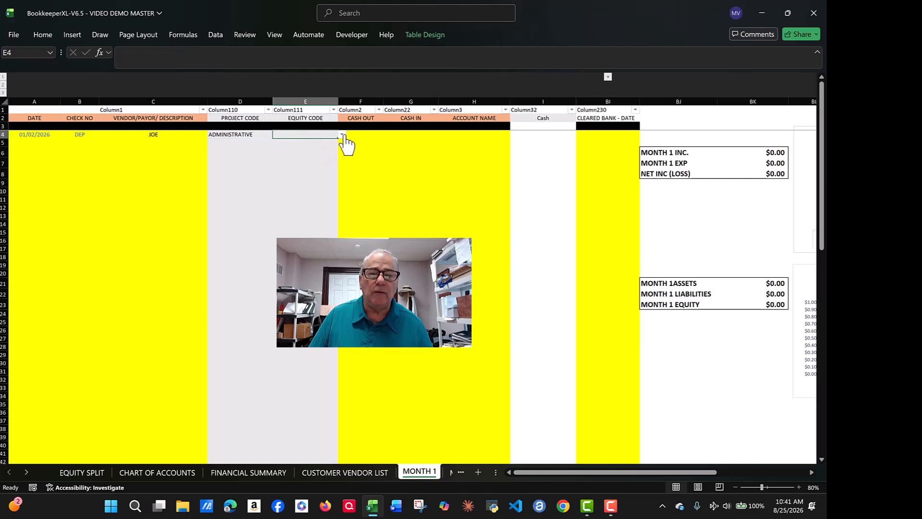
left_click(342, 135)
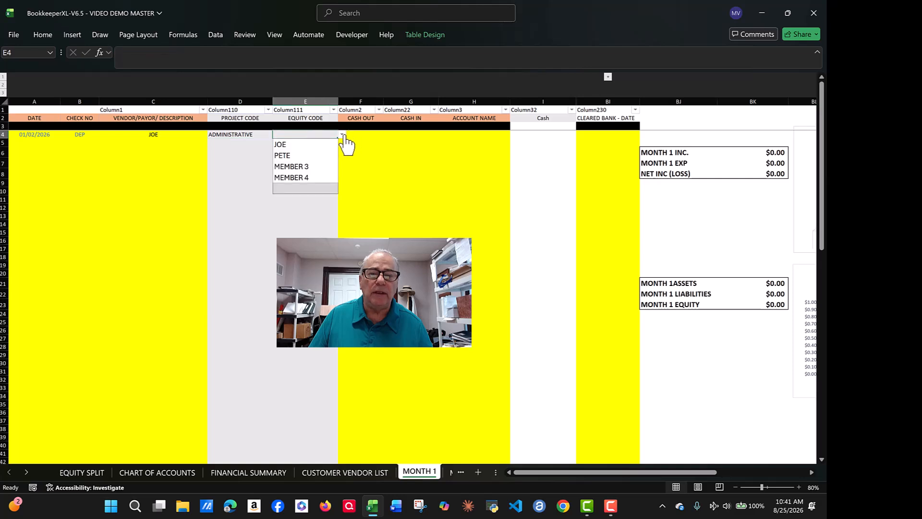
left_click(281, 145)
left_click(414, 135)
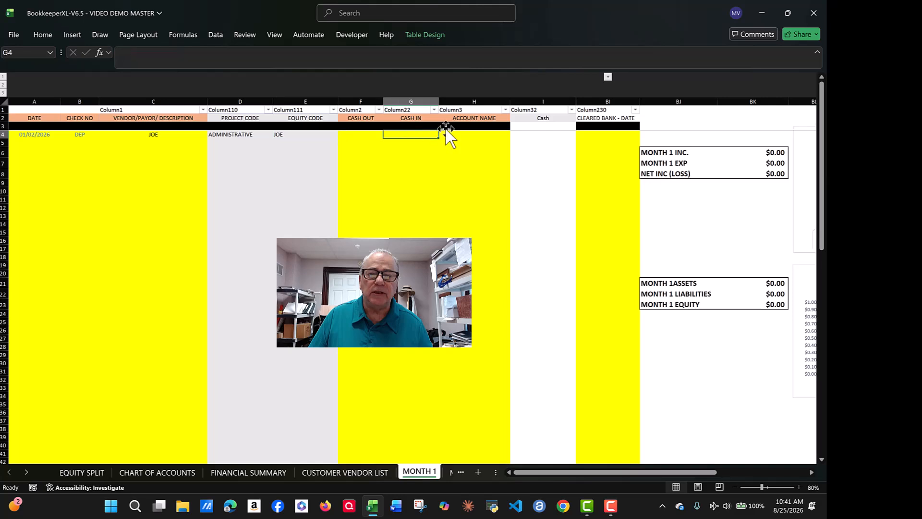
type("10000")
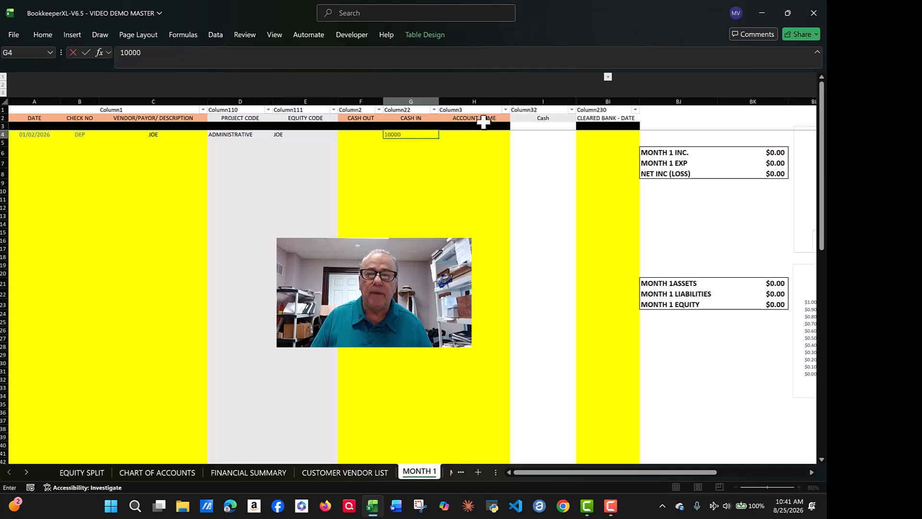
left_click(471, 134)
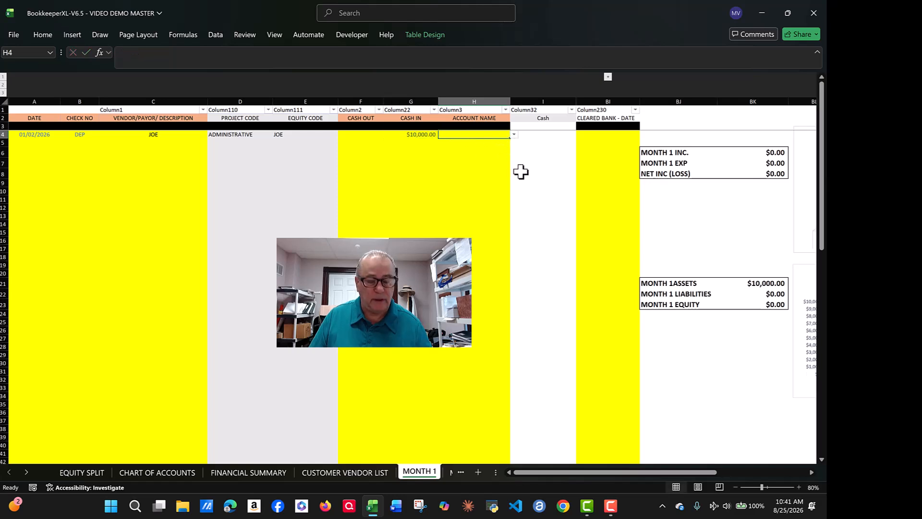
Step: Set the deposit's account to Owner Equity, filtering the list with EQ
left_click(515, 135)
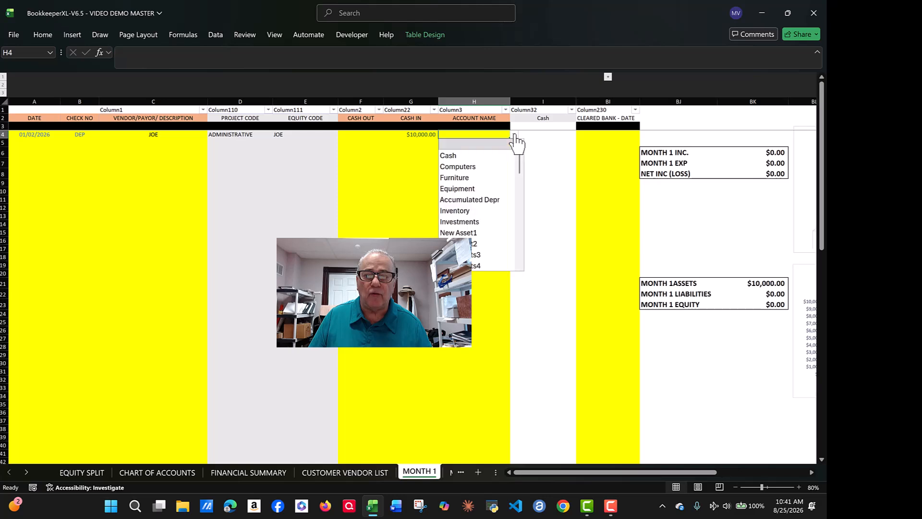
mouse_move(519, 161)
left_mouse_down()
mouse_move(527, 285)
mouse_move(527, 145)
left_mouse_up()
left_click(451, 134)
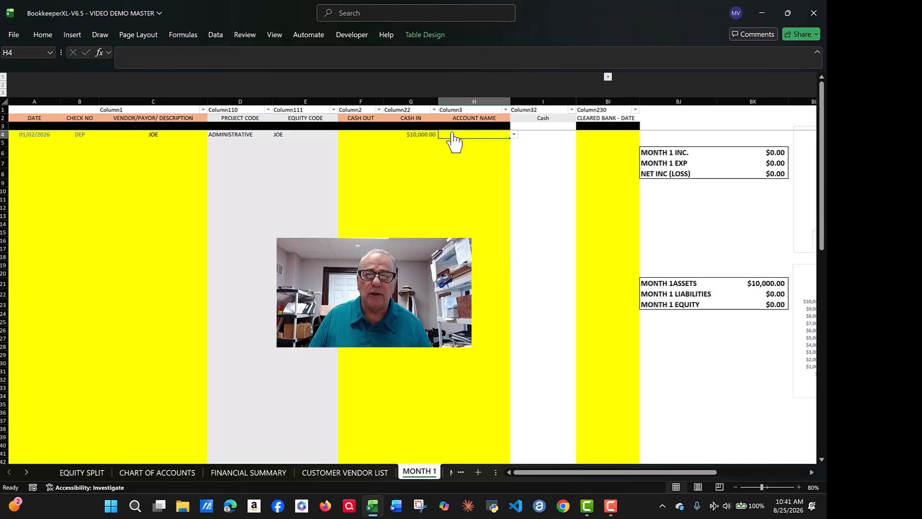
key("alt+Down")
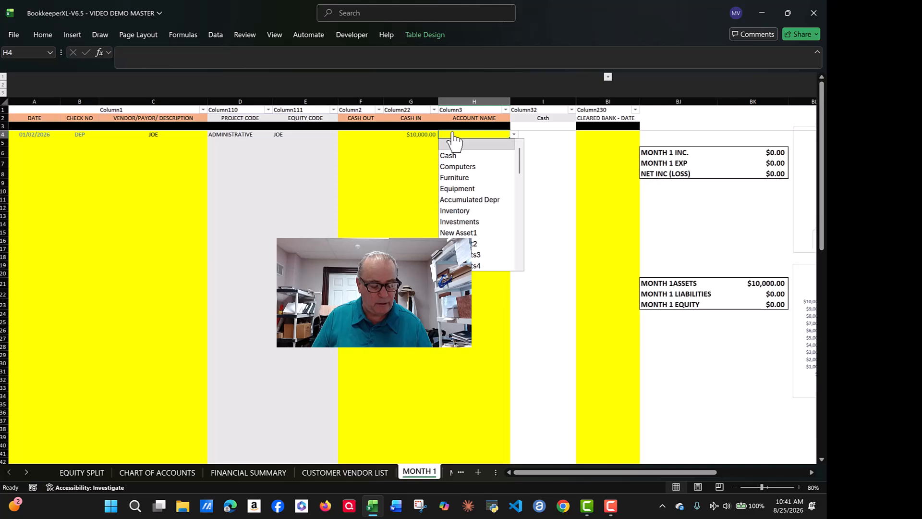
type("EQ")
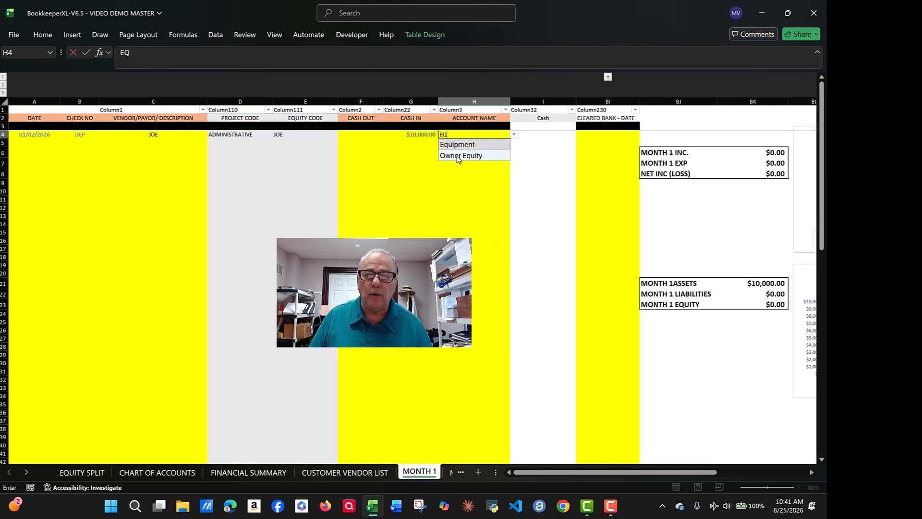
left_click(457, 156)
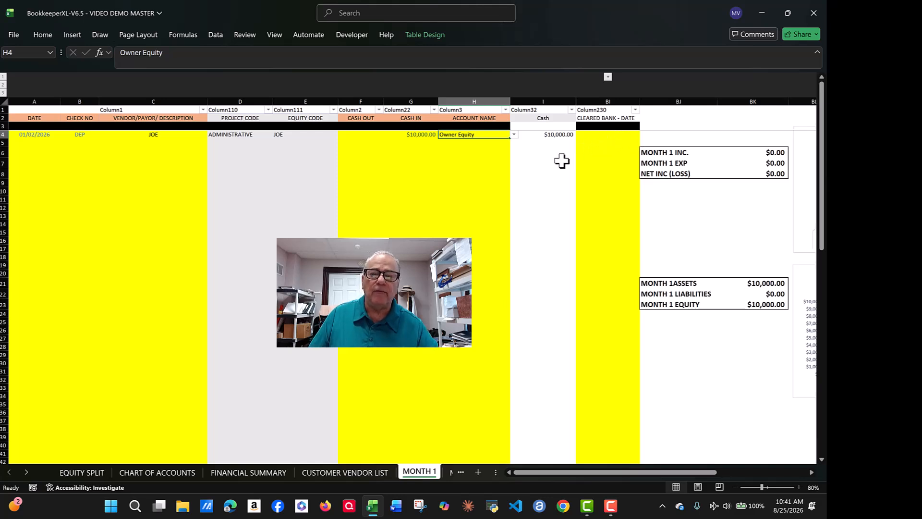
left_click(19, 142)
Step: Fill row 5 with date 1/2, DEP, the second member's name, and project ADMINISTRATIVE
type("1/2")
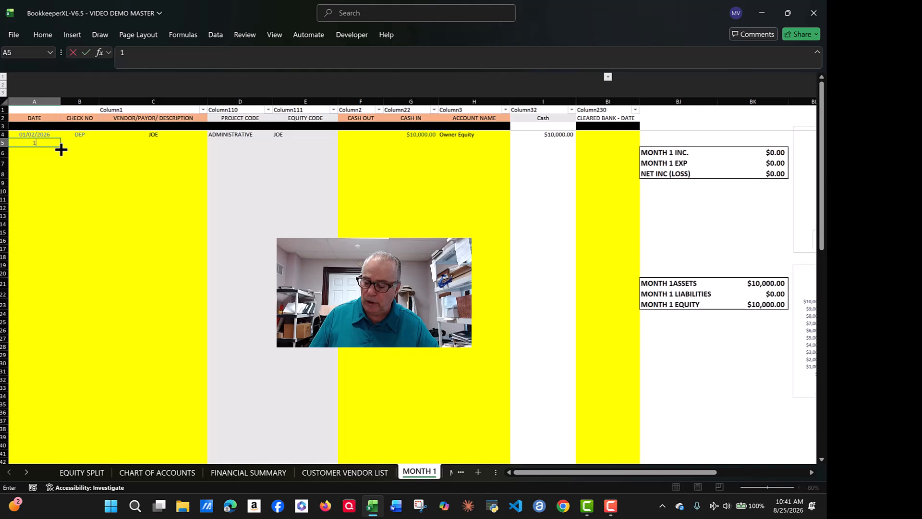
left_click(94, 144)
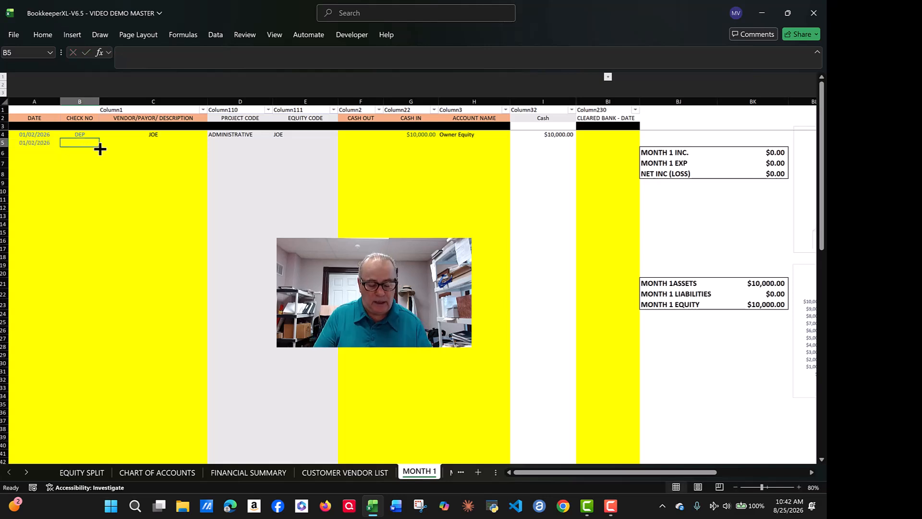
type("DEP")
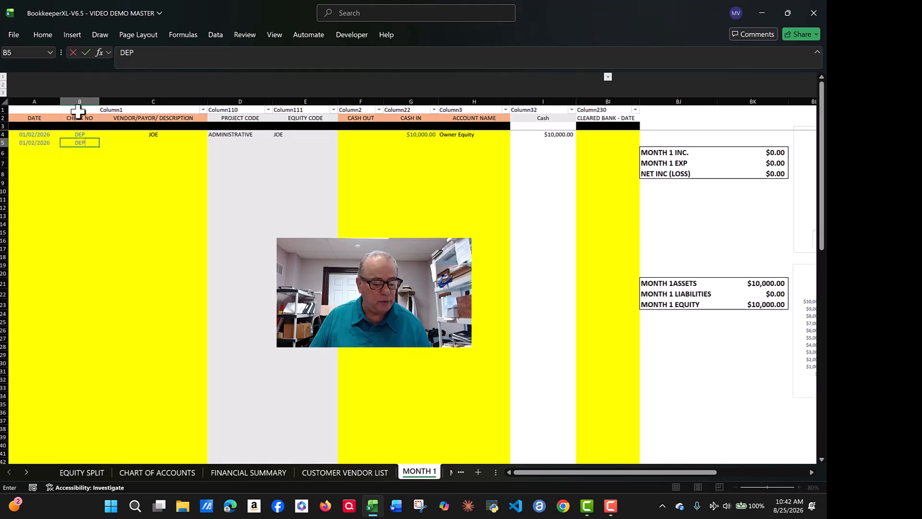
key("Tab")
type("PETE")
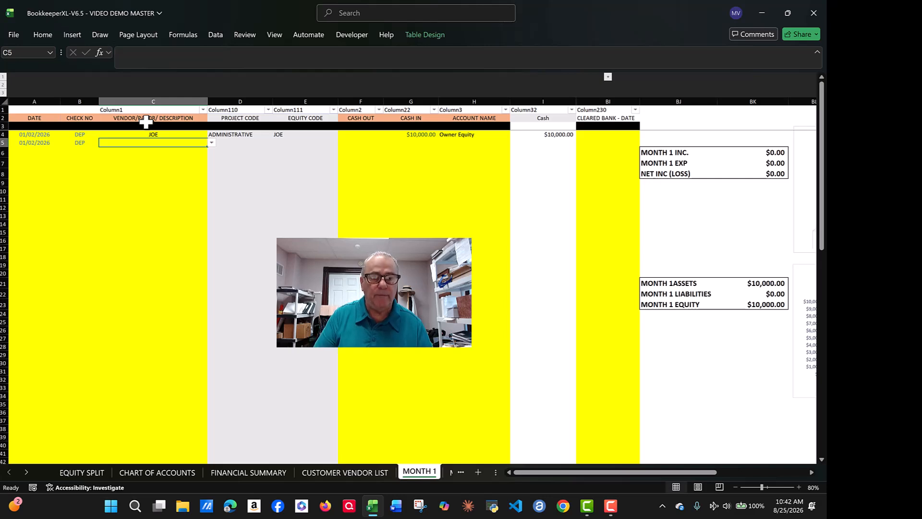
key("Tab")
left_click(276, 142)
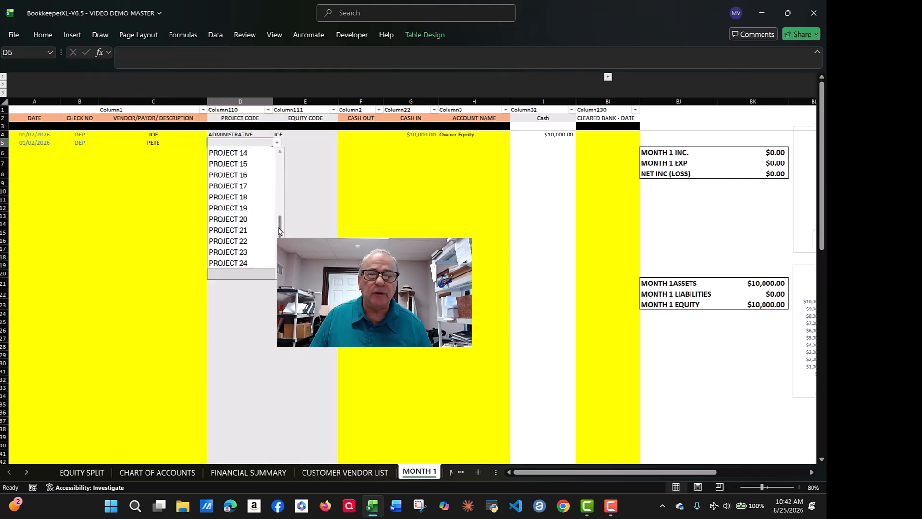
scroll(269, 202, "up", 5)
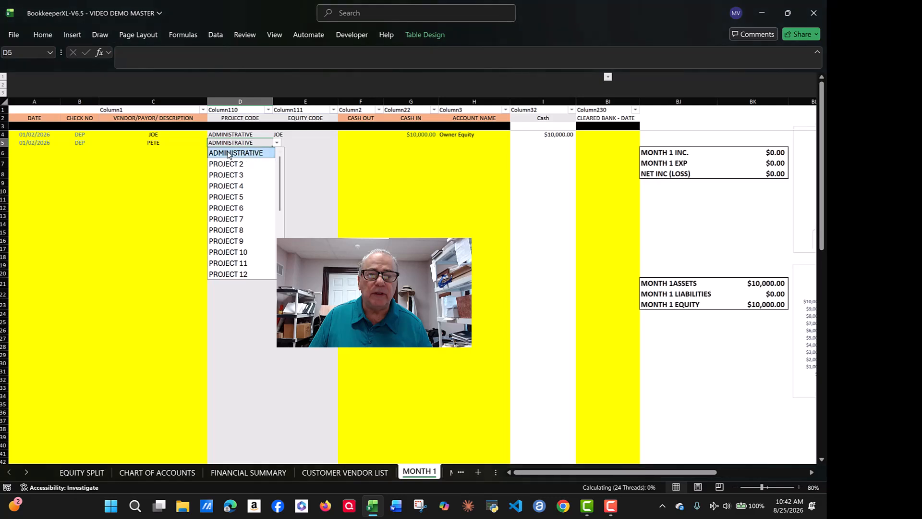
left_click(250, 153)
Step: Assign row 5 to the second member, $10,000 cash in, account Owner Equity
left_click(290, 143)
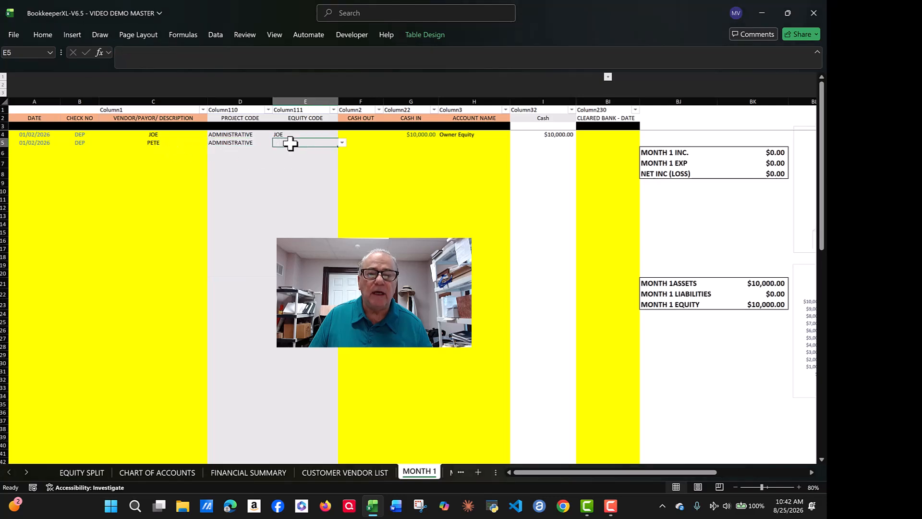
left_click(342, 143)
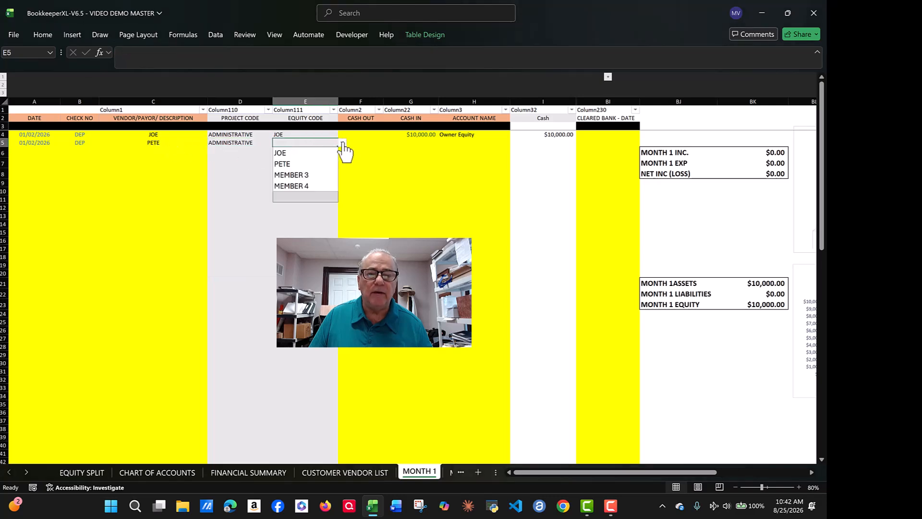
left_click(285, 164)
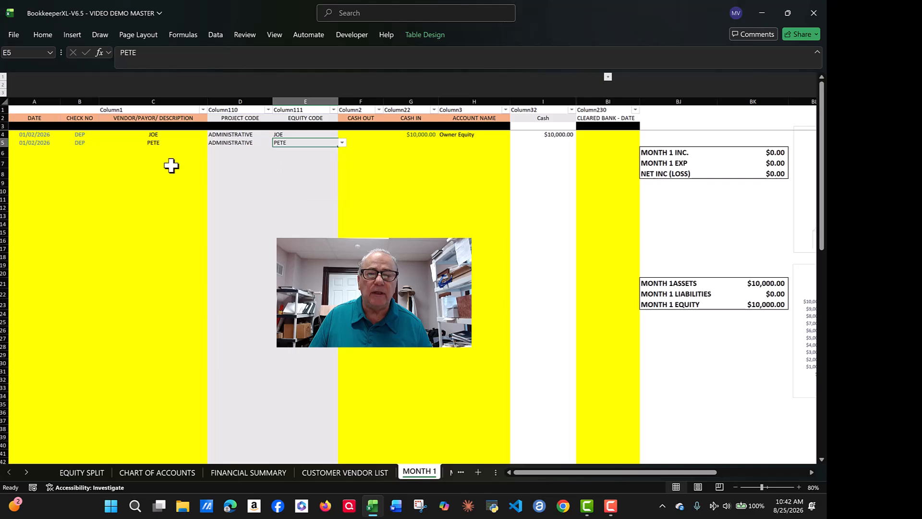
left_click(430, 143)
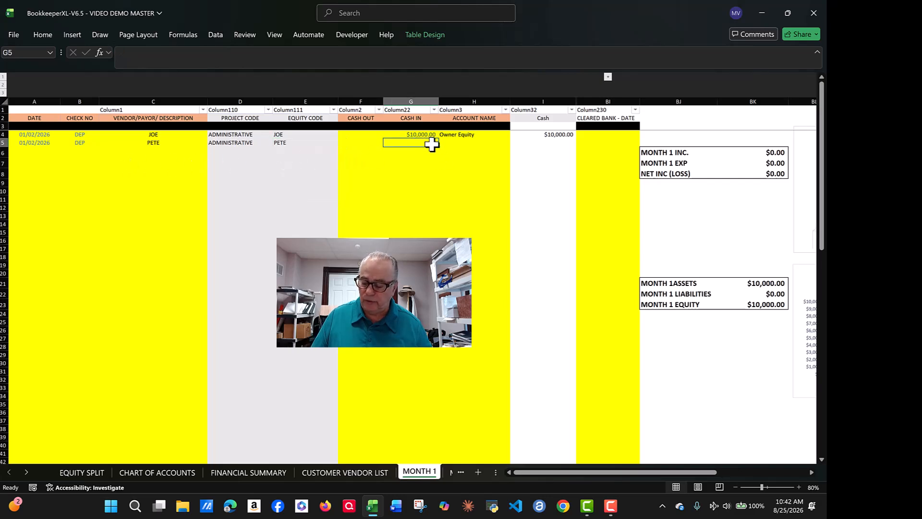
type("10000")
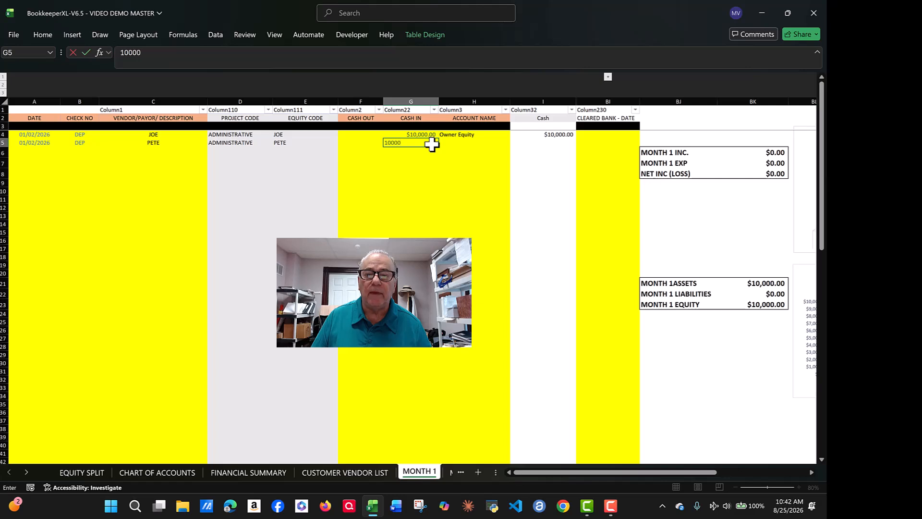
key("Tab")
type("OW")
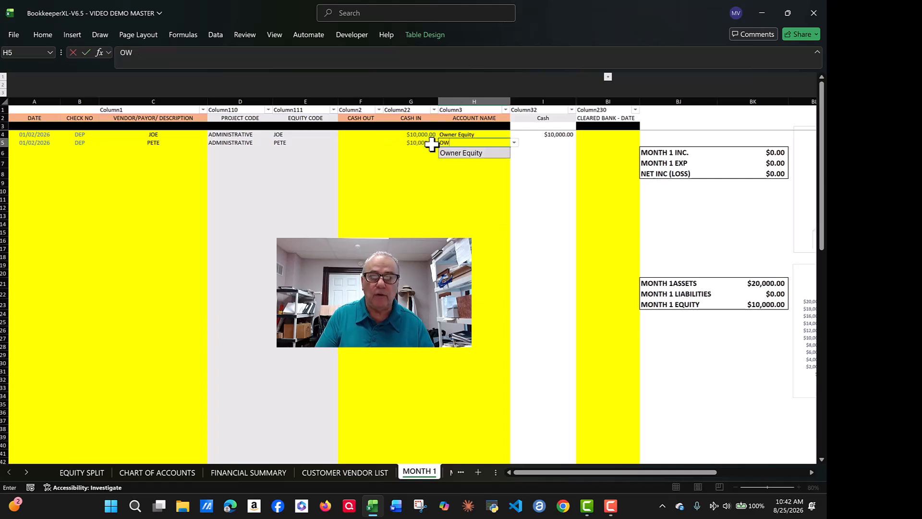
left_click(461, 153)
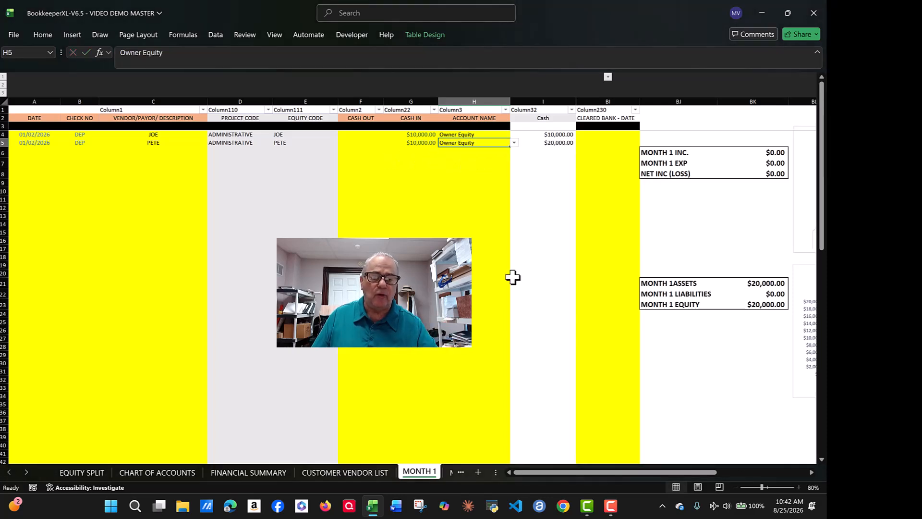
Step: Switch to PROJECT FINANCIALS - M1 to see ADMINISTRATIVE assets and equity at 20,000.00
left_click(96, 473)
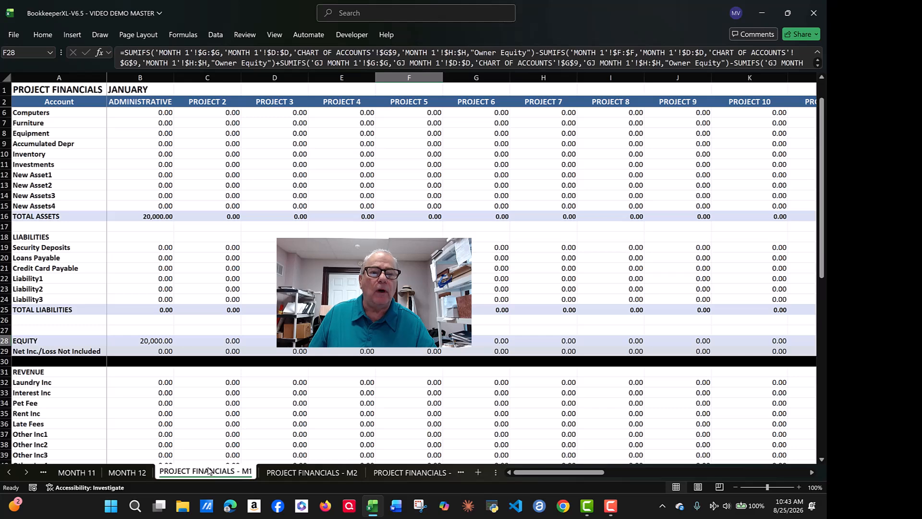
scroll(156, 259, "up", 1)
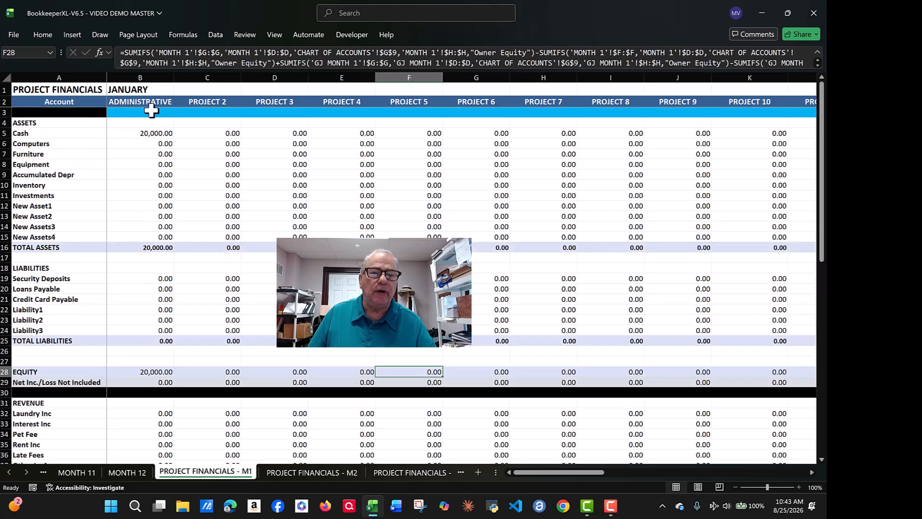